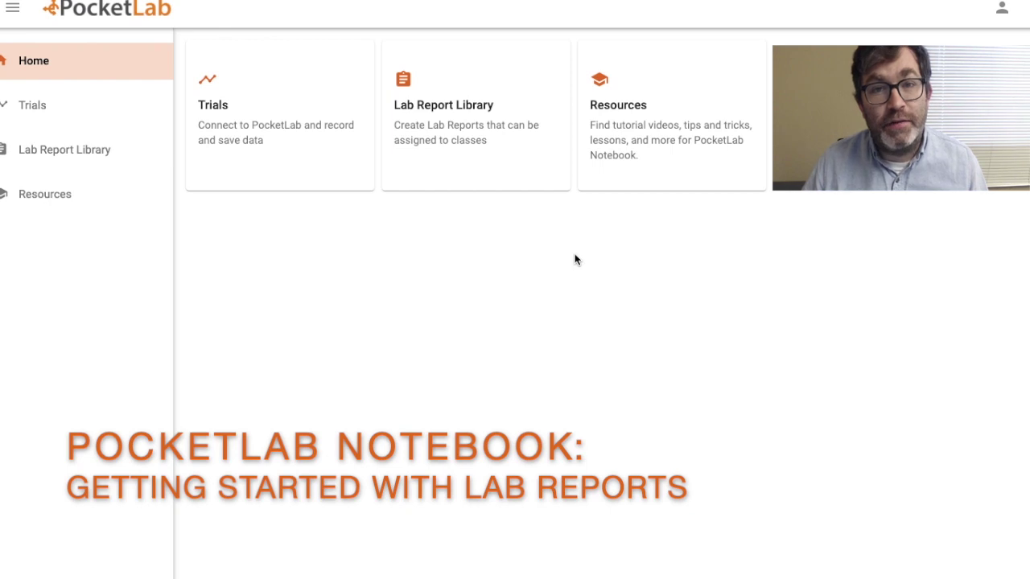
- Open the Lab Report Library from the Home page to list the available reports
click(480, 125)
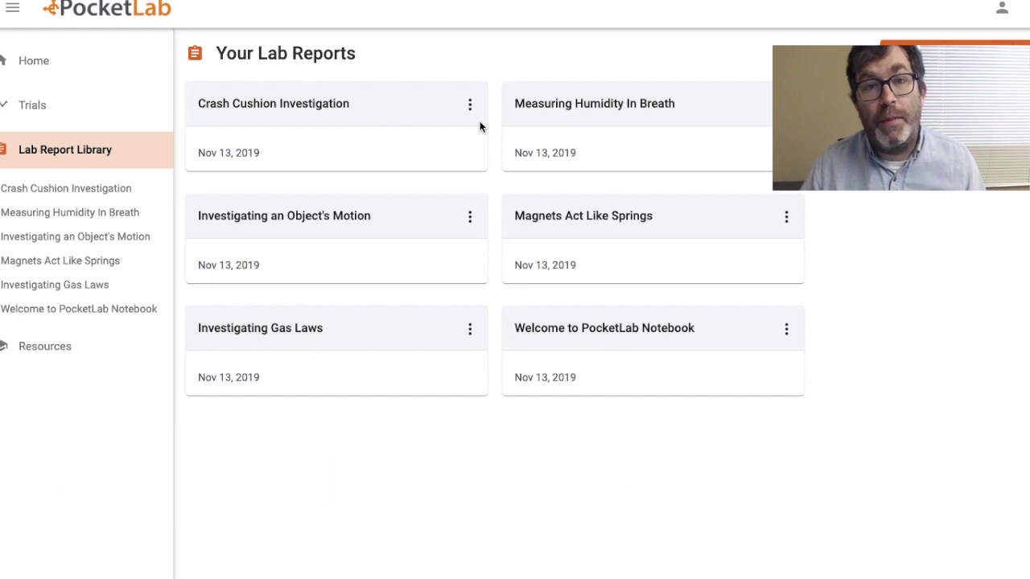
- Open the Investigating Gas Laws report and scroll down to its video
click(280, 331)
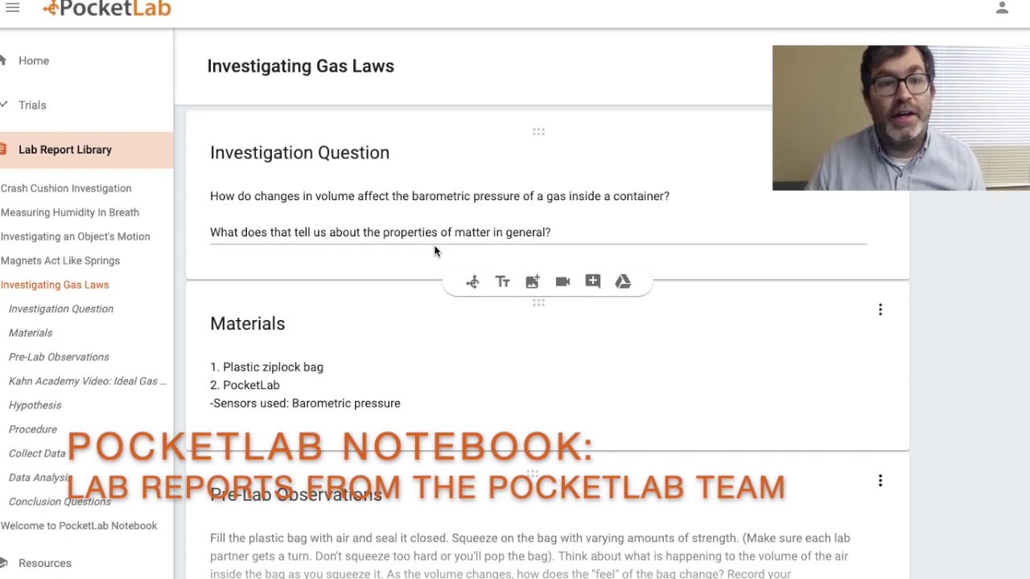
scroll(434, 248, down, 2)
scroll(435, 254, down, 2)
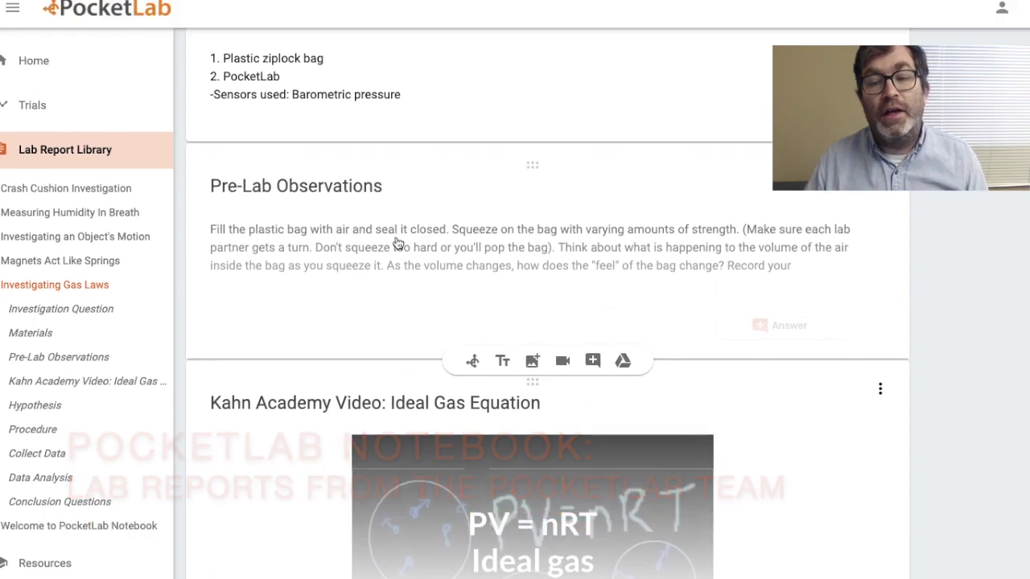
scroll(397, 244, down, 2)
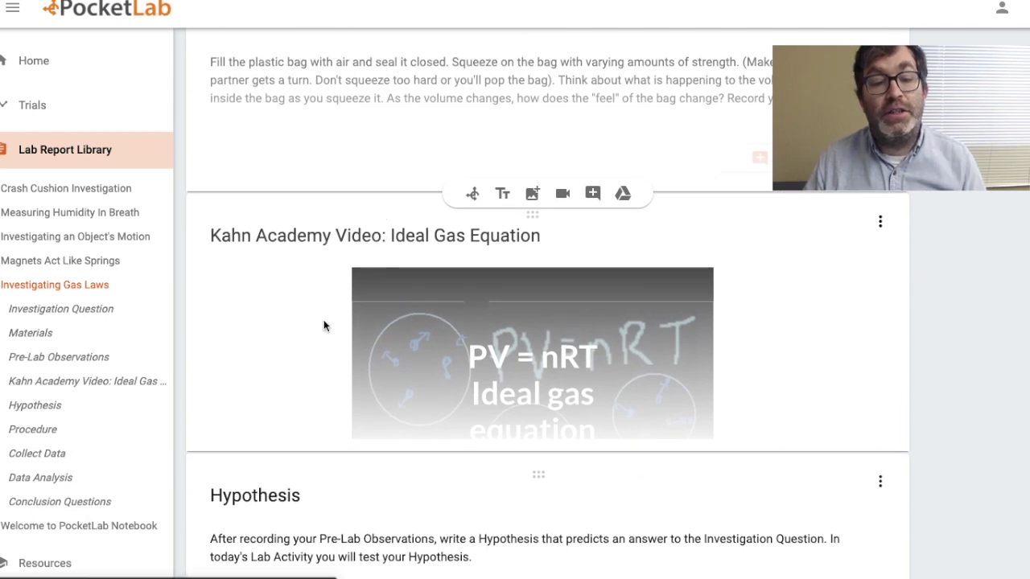
- Expand and pause the Kahn Academy Ideal Gas Equation video, and start the Hypothesis answer
click(354, 309)
scroll(525, 321, down, 2)
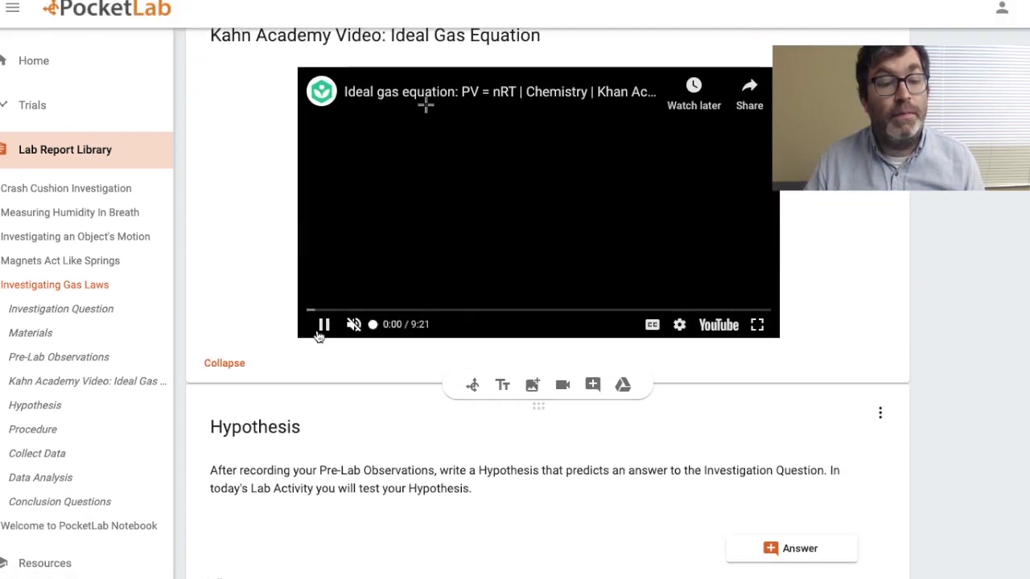
click(322, 325)
scroll(357, 406, down, 2)
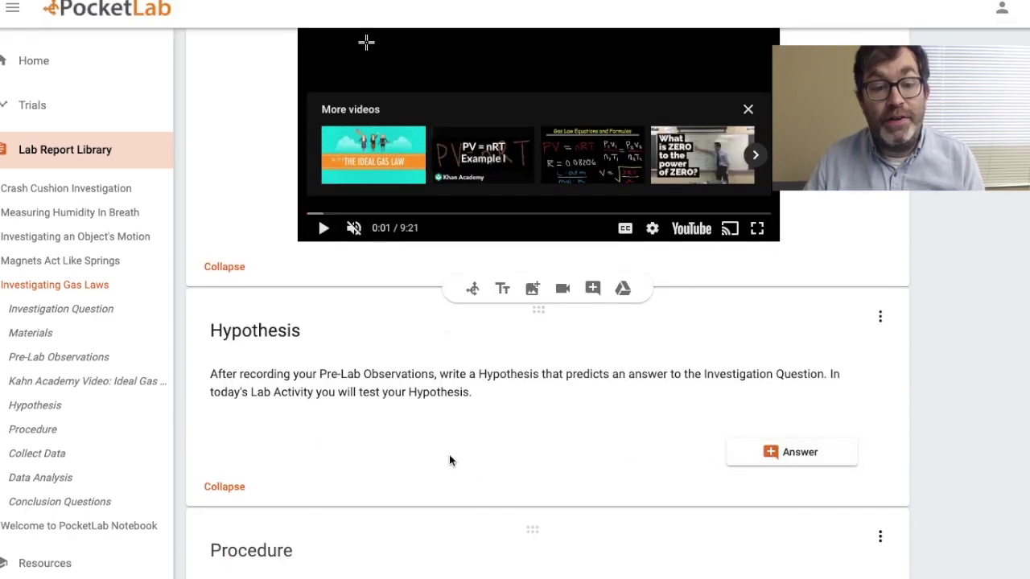
click(792, 453)
- Write the Hypothesis: gas particles push harder on the bag, increasing pressure
text(I predic)
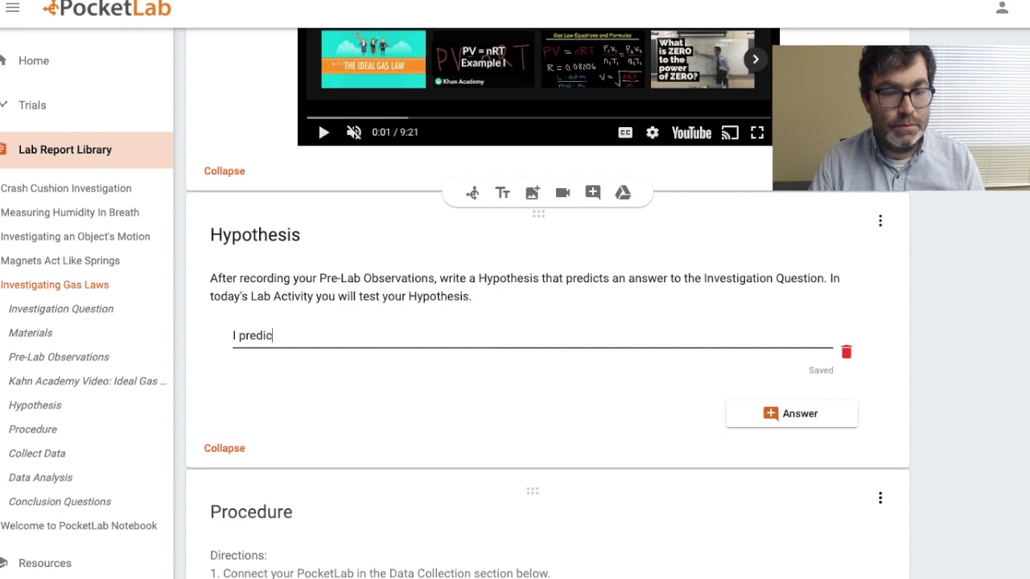
scroll(729, 350, down, 5)
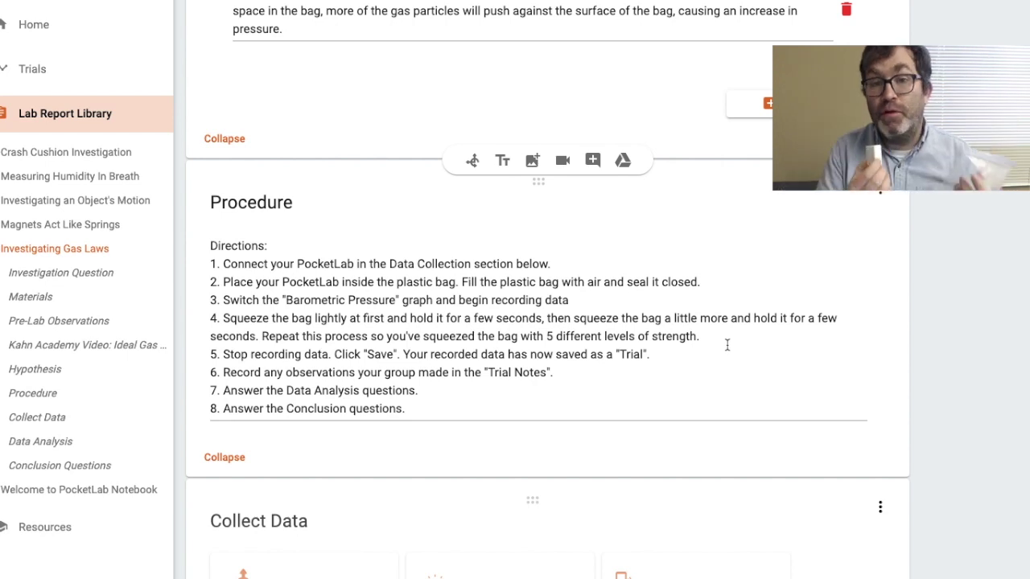
scroll(727, 344, down, 1)
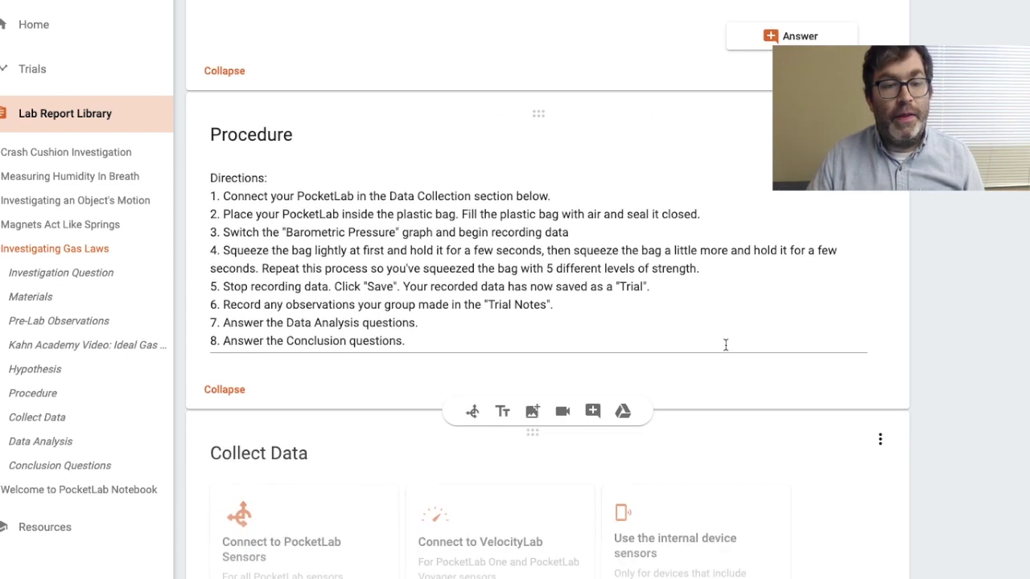
scroll(727, 345, down, 3)
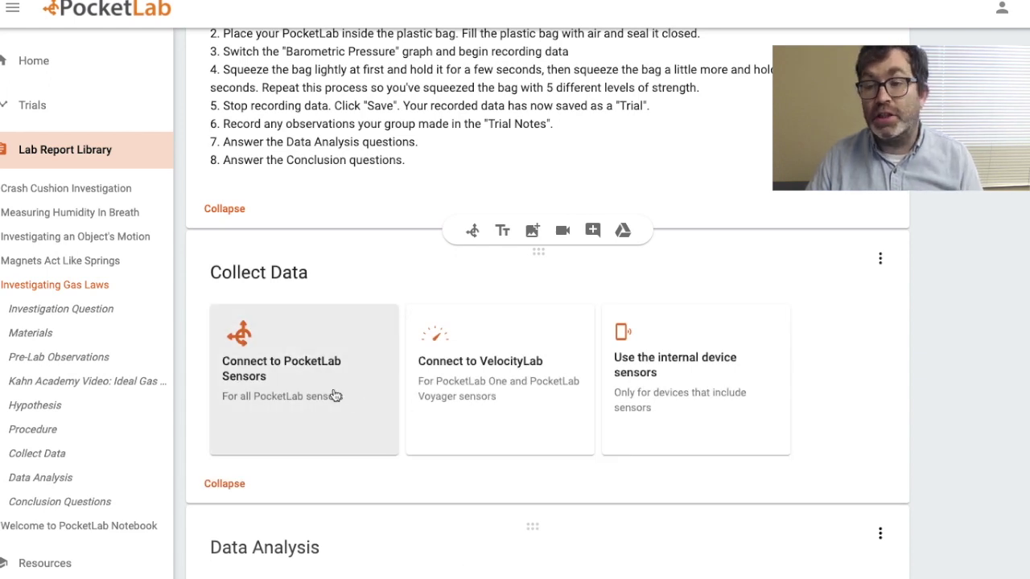
click(334, 395)
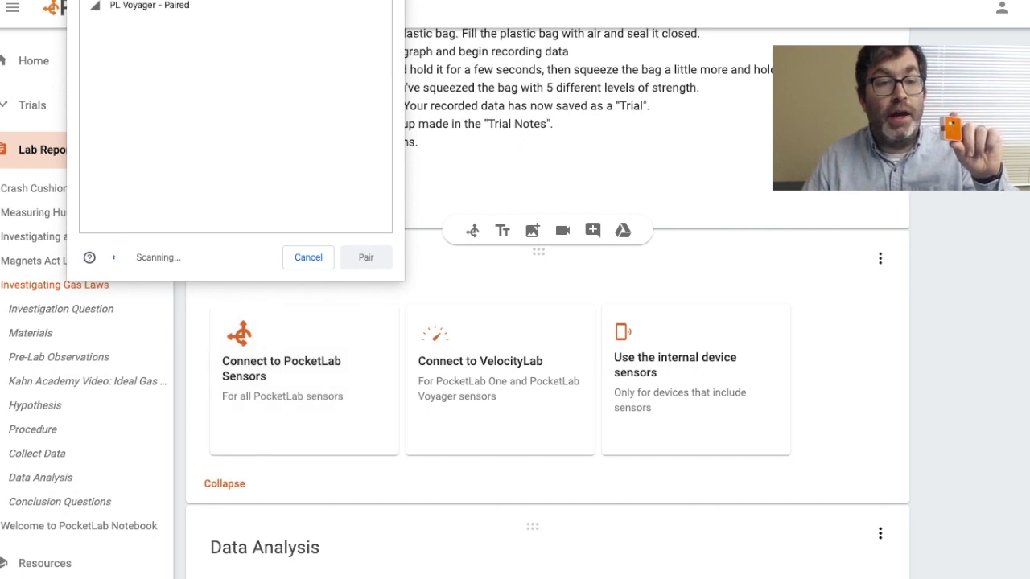
- Pair the PL Voyager sensor and record a barometric pressure trial peaking near 1200 mBar
click(203, 4)
click(358, 260)
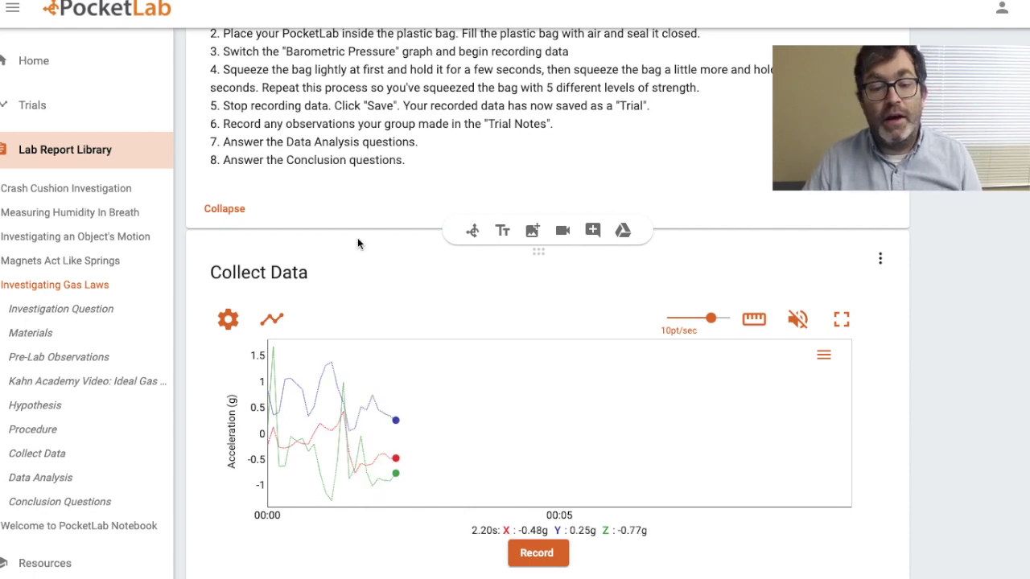
scroll(359, 243, down, 3)
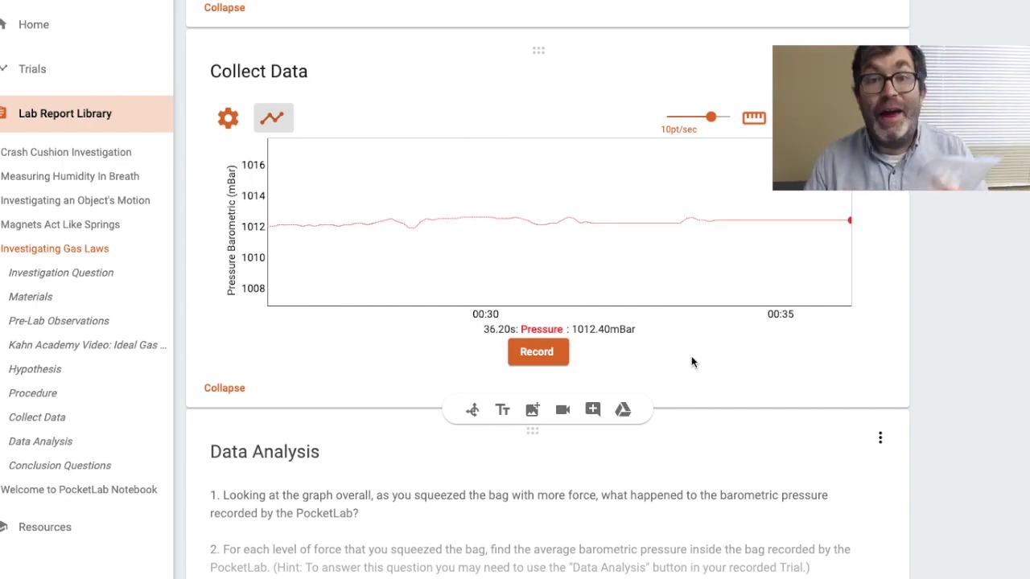
click(537, 352)
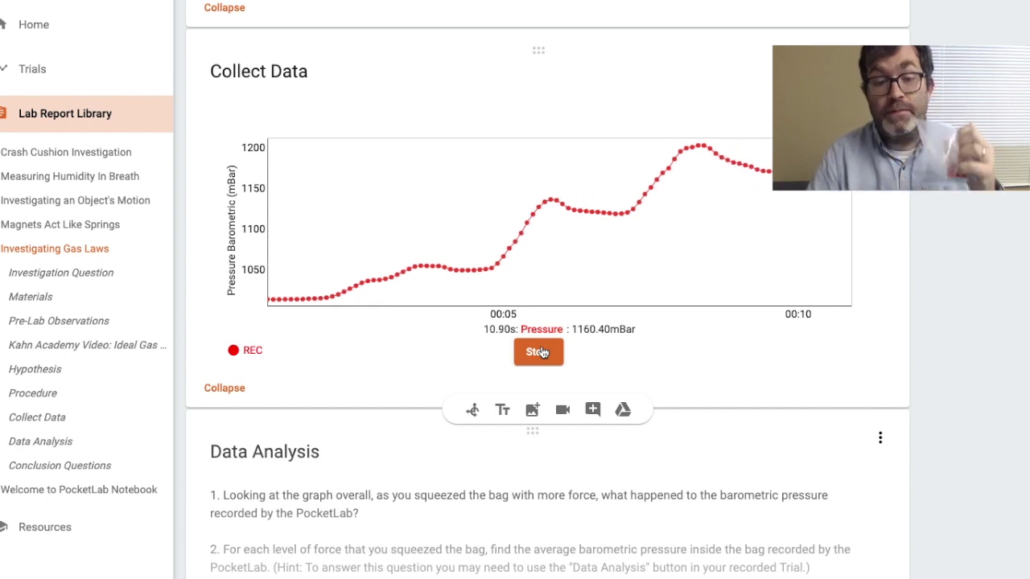
click(539, 352)
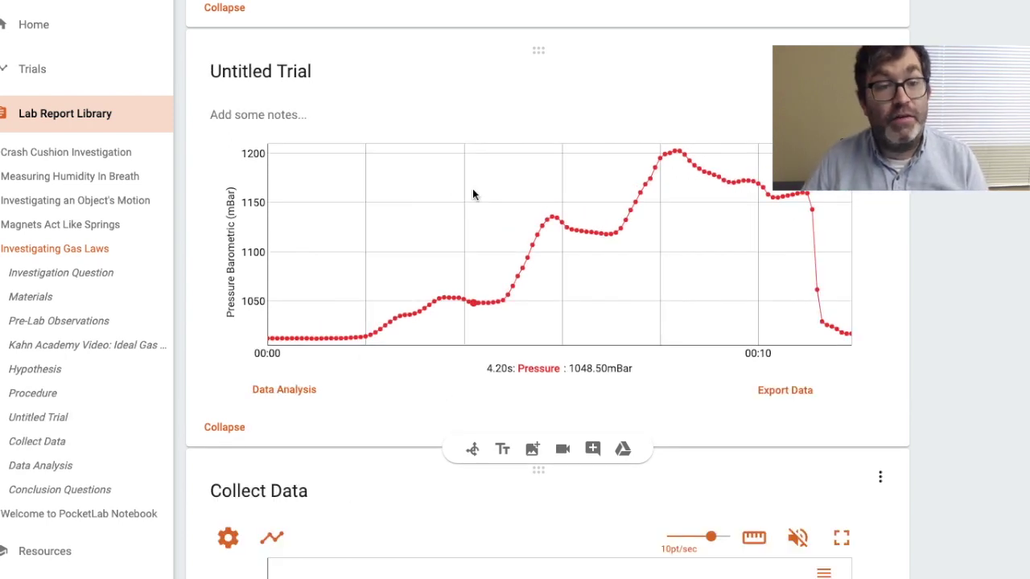
- Rename the Untitled Trial to 'Trial 1' and scroll down to the Conclusion Questions
click(322, 71)
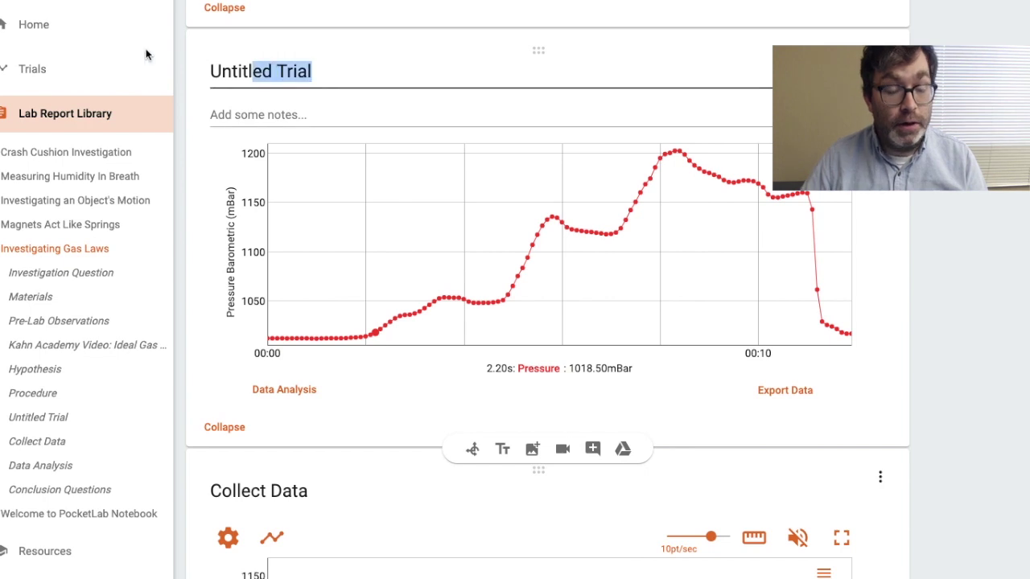
drag(322, 71, 138, 51)
text(Trial 1)
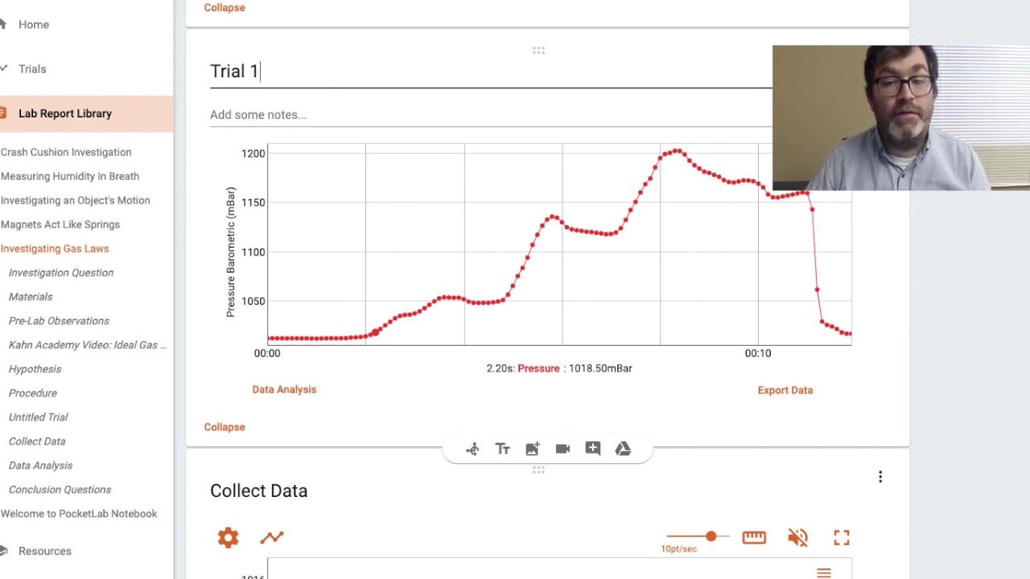
click(280, 114)
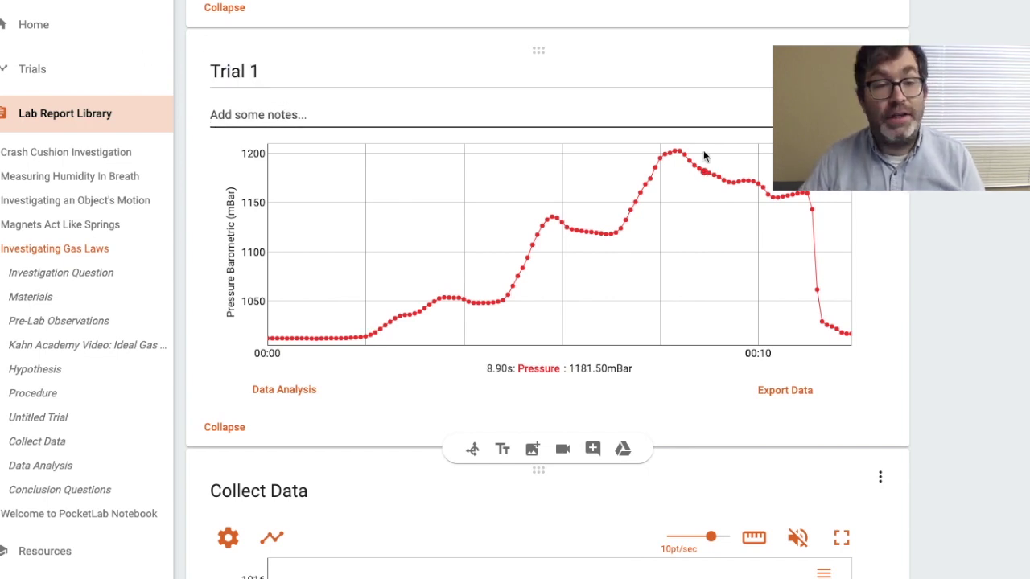
scroll(702, 155, up, 4)
scroll(704, 152, up, 2)
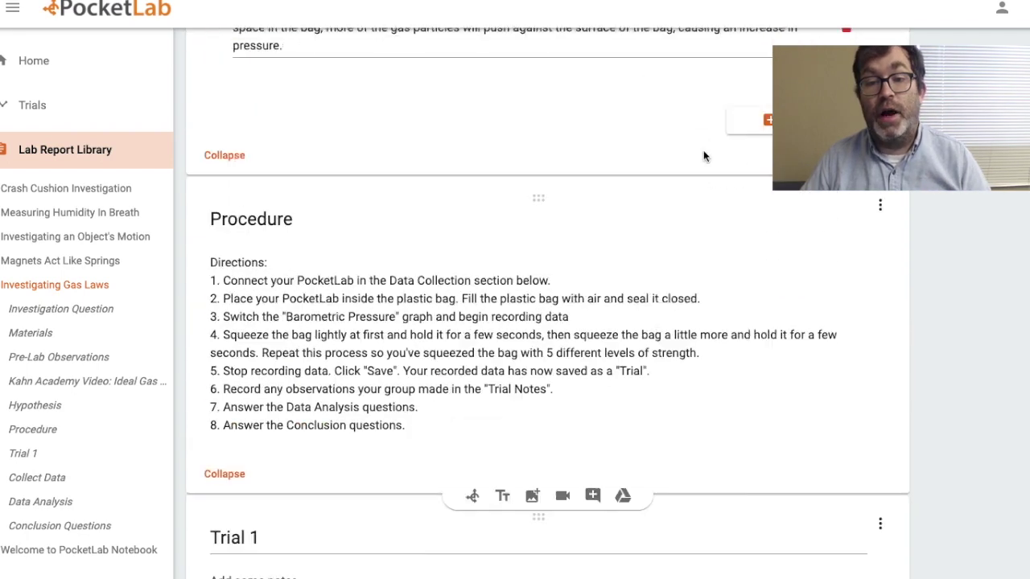
scroll(704, 151, down, 1)
scroll(704, 152, down, 3)
scroll(703, 152, down, 3)
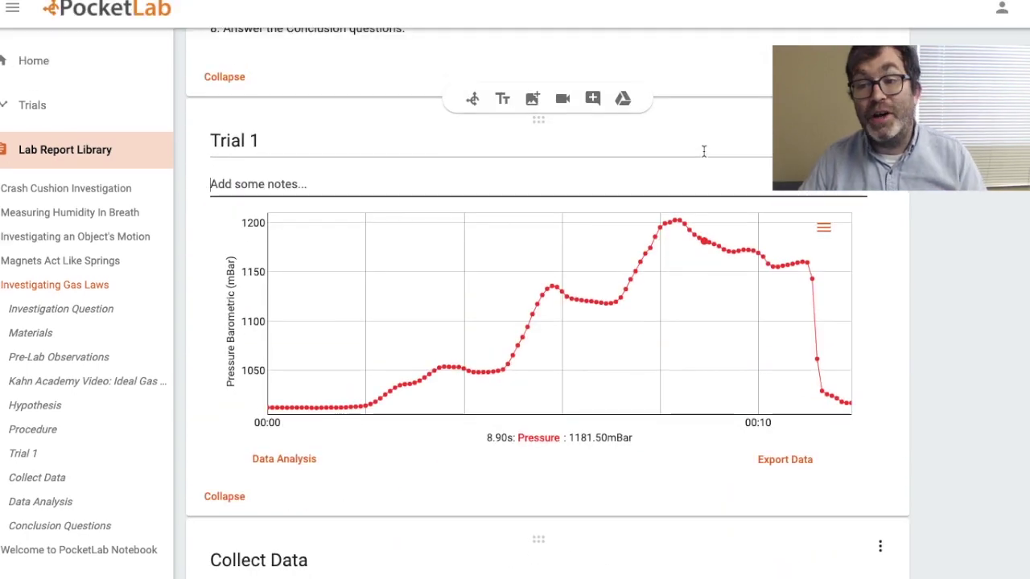
scroll(704, 151, down, 6)
scroll(704, 157, down, 1)
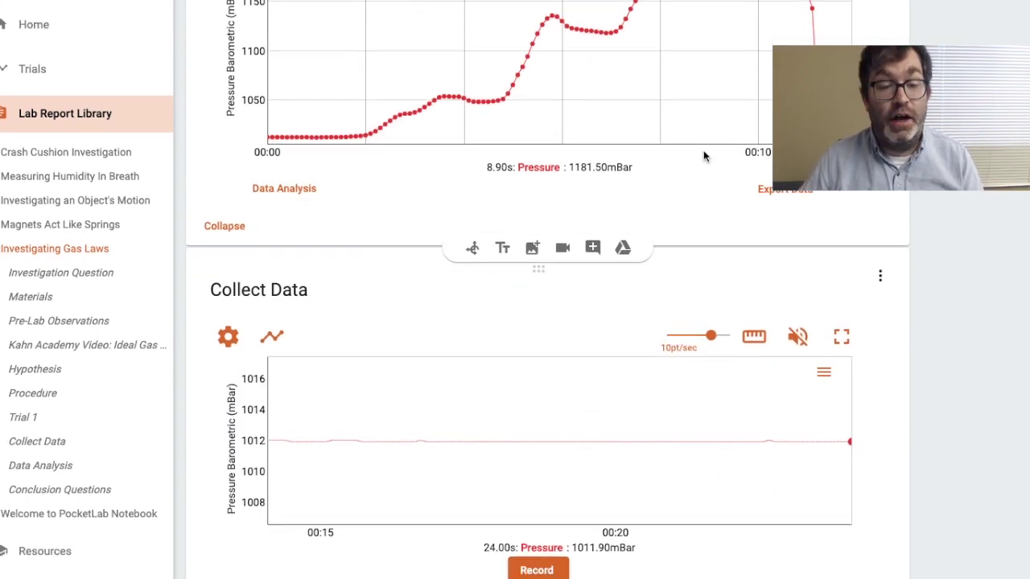
scroll(673, 334, down, 10)
- Write the third Conclusion answer: hypothesis valid, per the rising pressure readings and the ideal gas law
scroll(674, 334, down, 3)
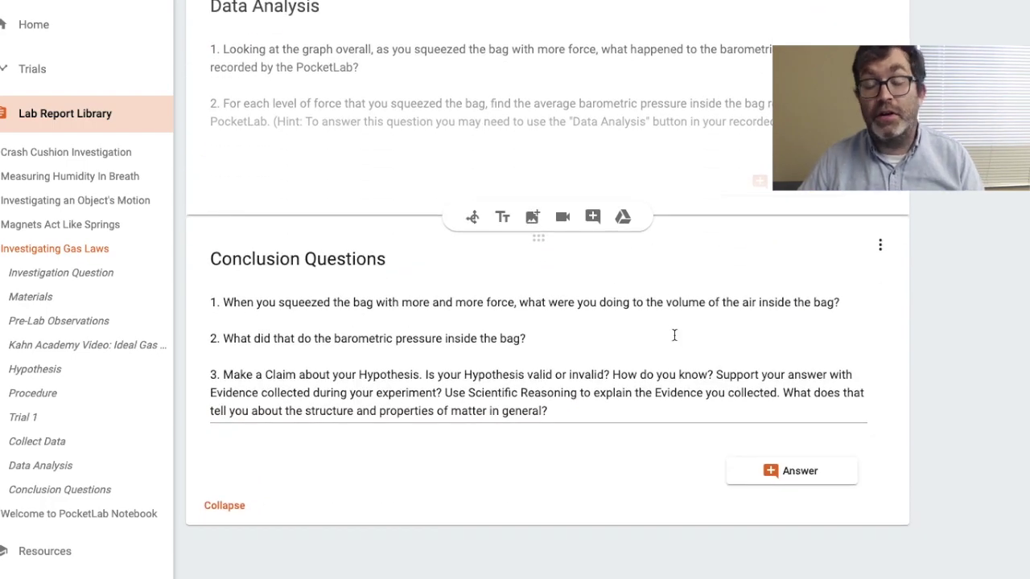
scroll(674, 334, down, 3)
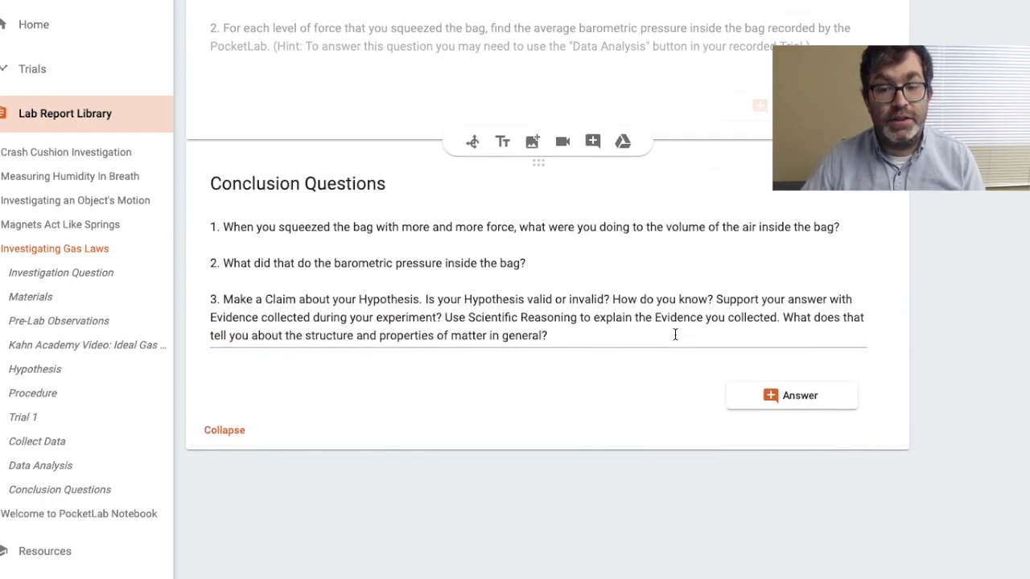
click(779, 366)
text(1.)
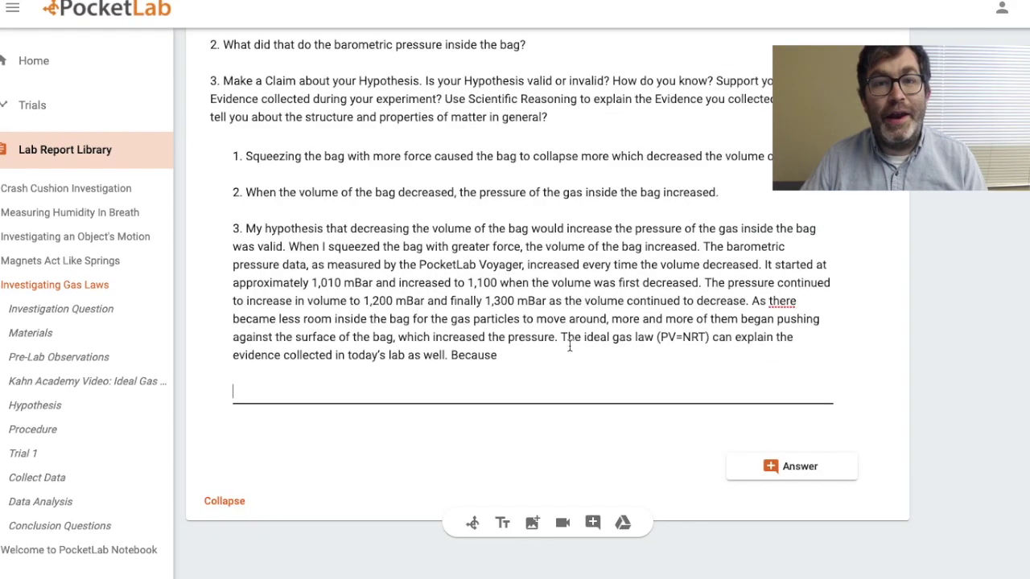
- Scroll back up past Trial 1 and Procedure, then return to the Lab Report Library
scroll(570, 346, up, 4)
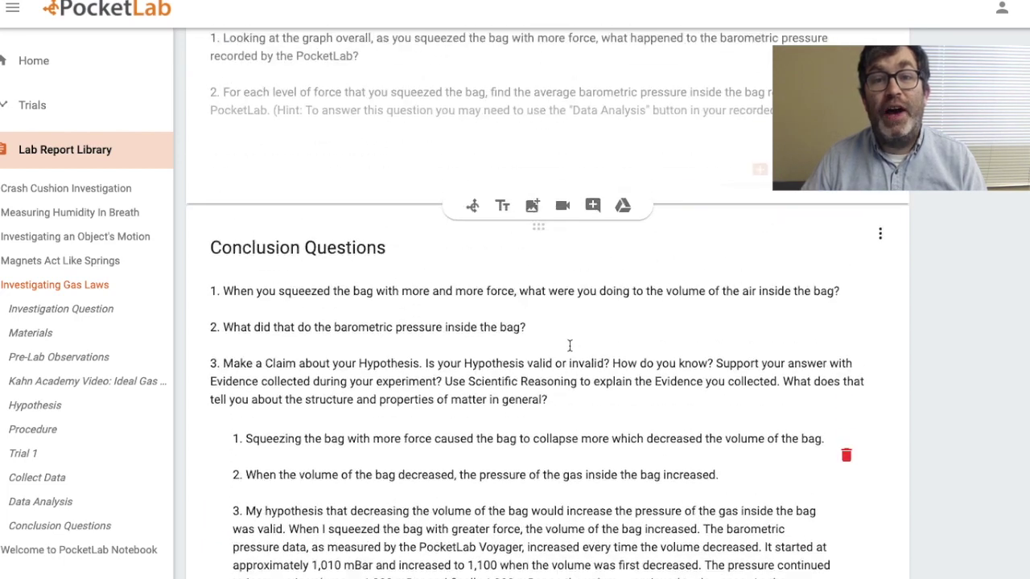
scroll(571, 352, up, 4)
scroll(571, 351, up, 3)
scroll(570, 352, up, 3)
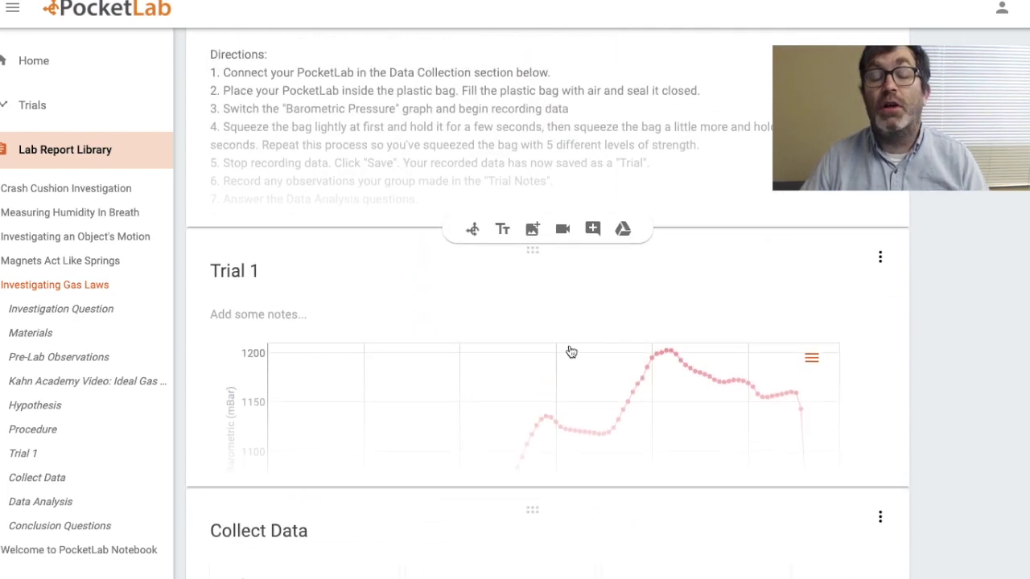
scroll(571, 352, up, 1)
scroll(570, 352, up, 2)
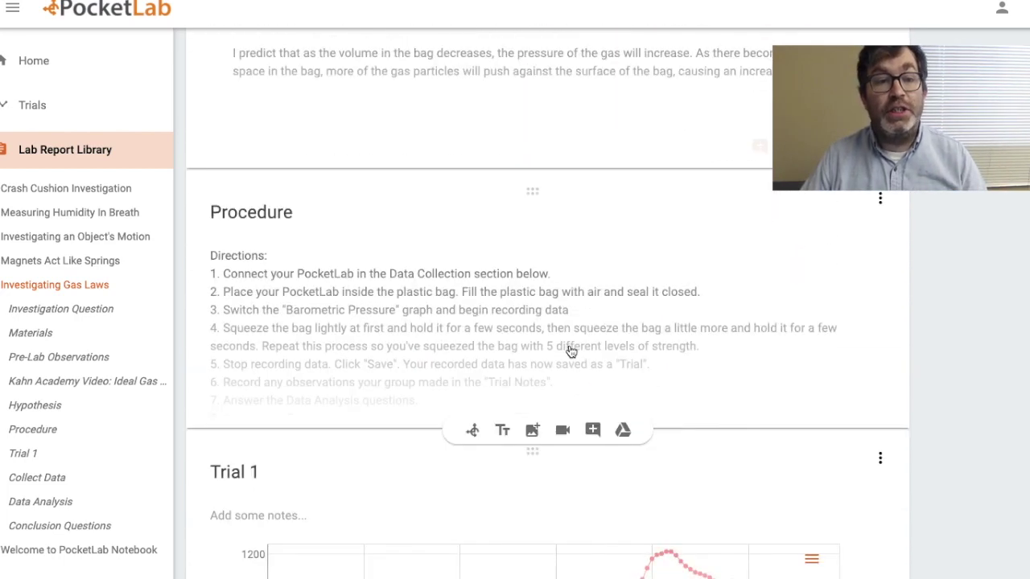
scroll(571, 351, up, 3)
scroll(570, 352, up, 2)
scroll(571, 351, up, 2)
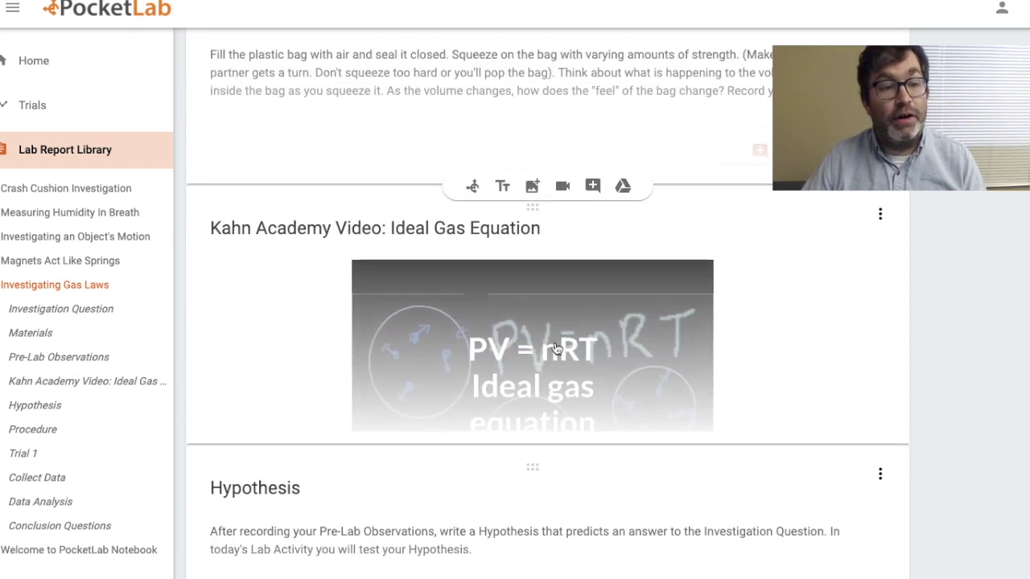
click(76, 155)
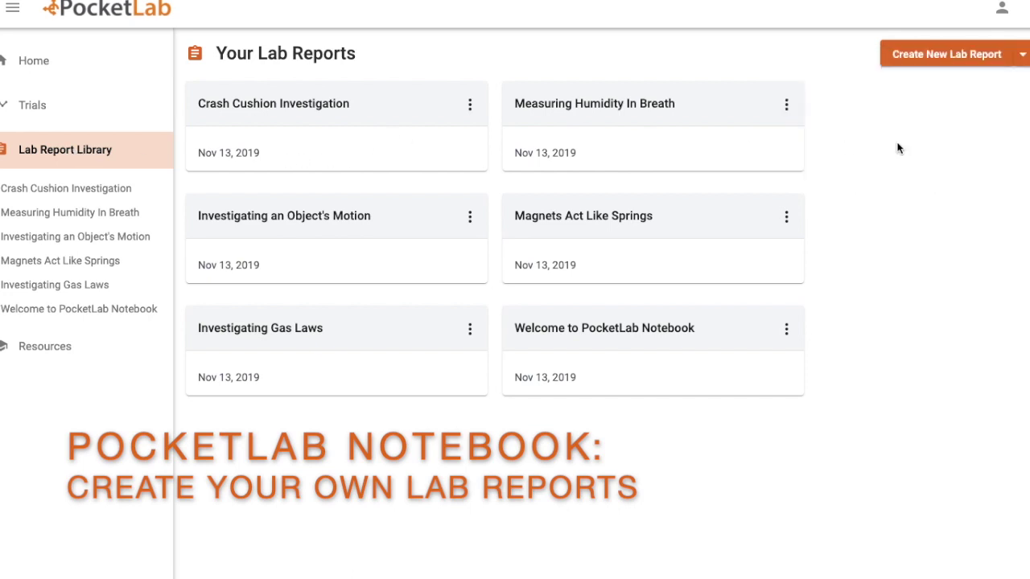
- Build a blank report from scratch named 'Strength of Magnetic Field at a Distance'
click(1023, 56)
click(1011, 101)
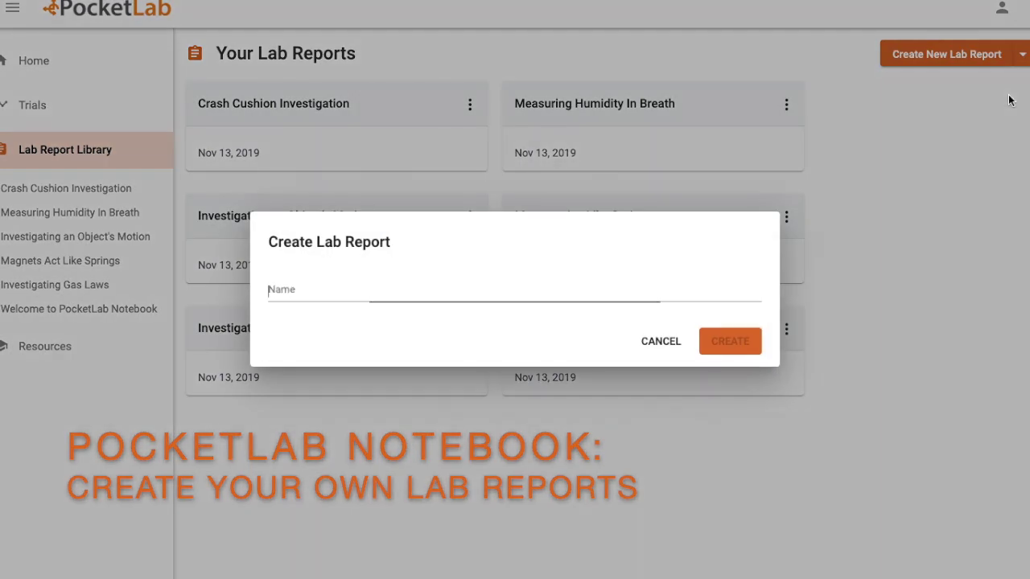
text(Strength of Magnetic Field at a Distance)
click(721, 328)
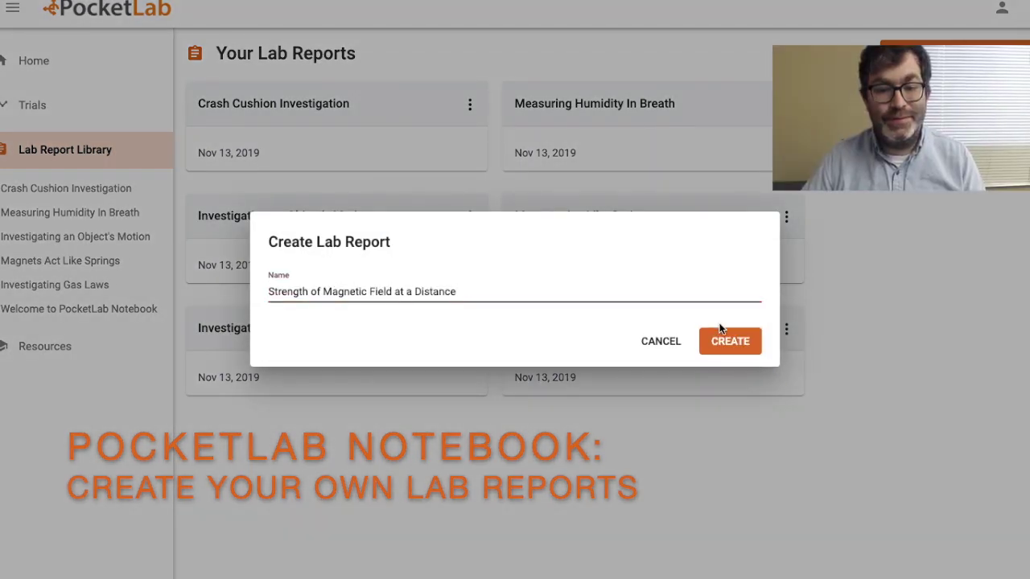
click(753, 346)
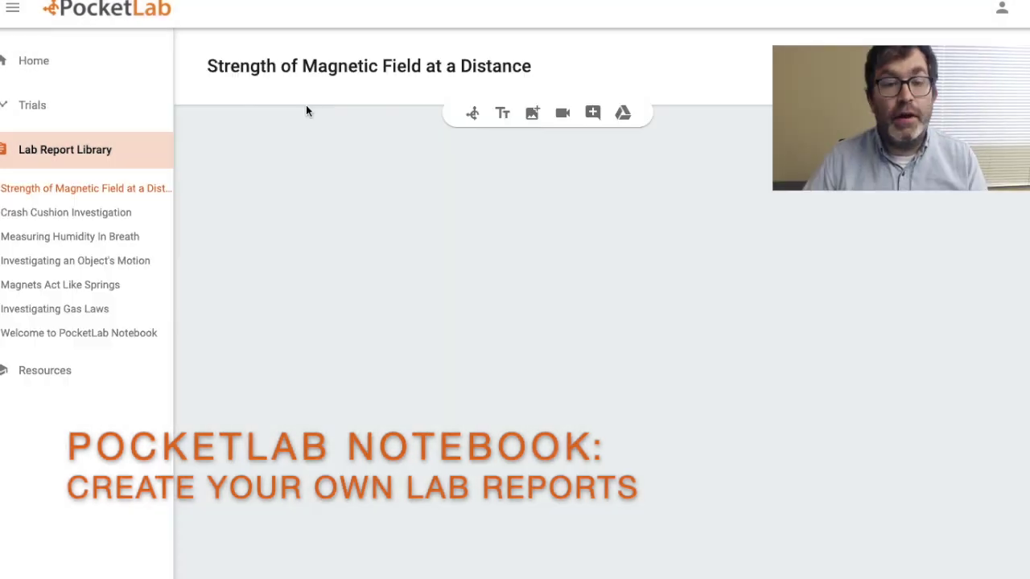
- Add Investigation Question and Hypothesis text blocks to the new report
click(507, 117)
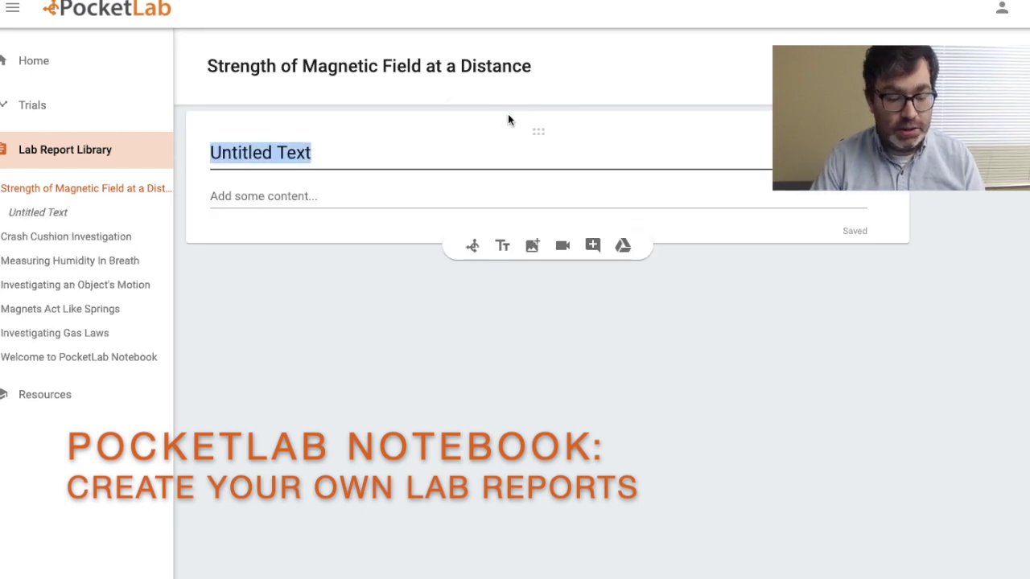
text(Investigation Question)
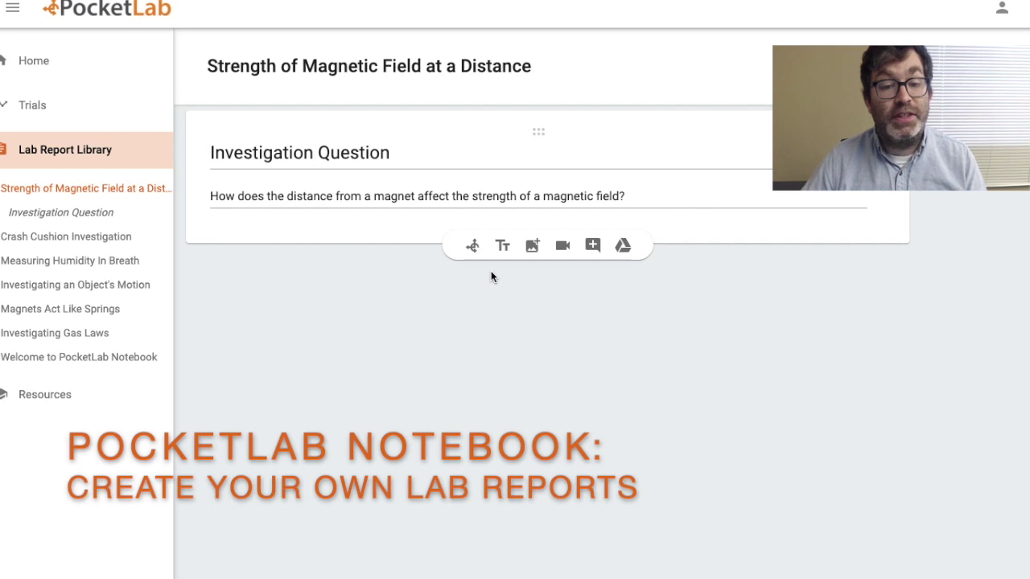
click(503, 246)
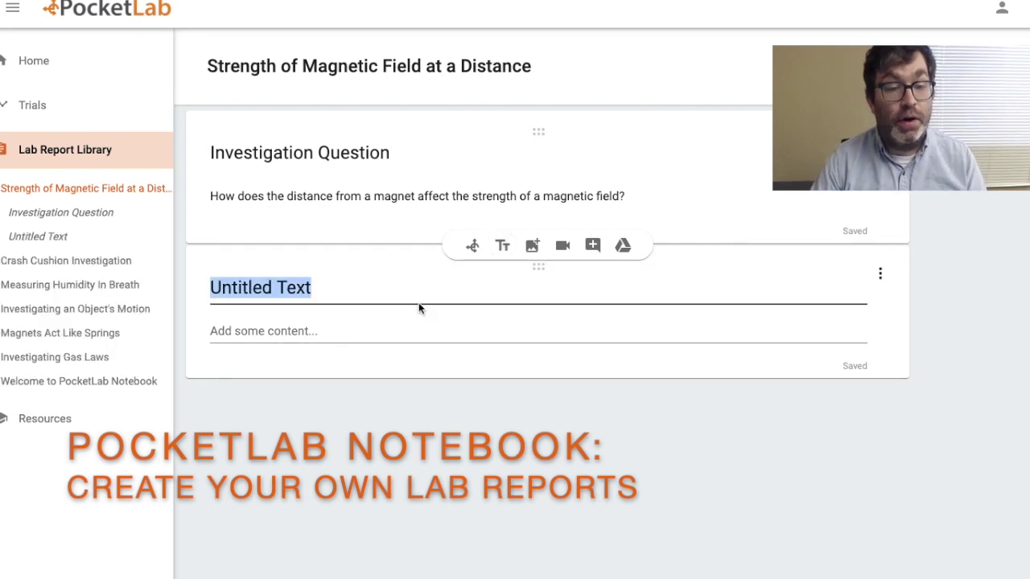
text(Hypothesis)
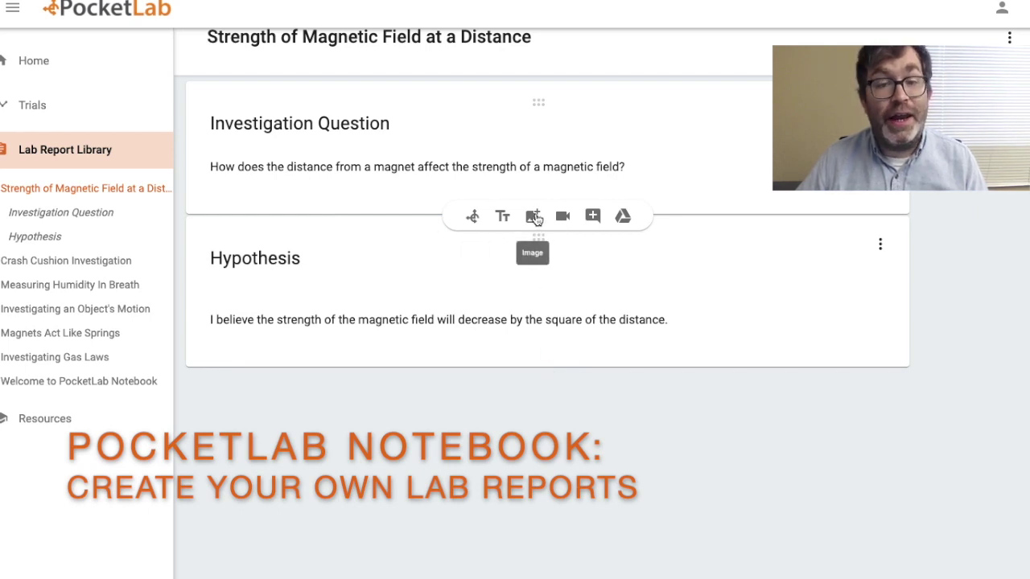
- Insert the magnet setup photo and add a Collect Data section below it
click(534, 218)
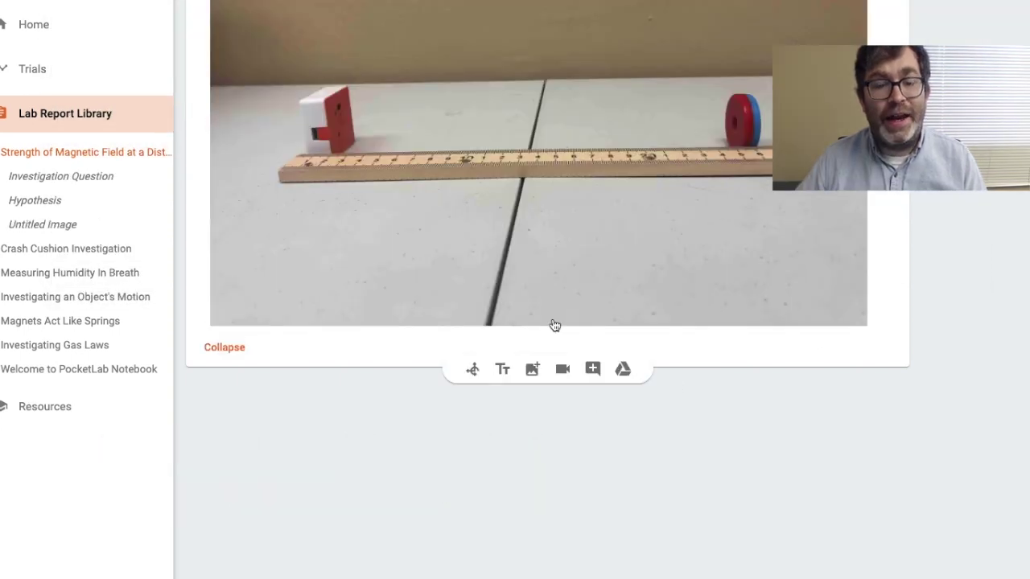
click(474, 369)
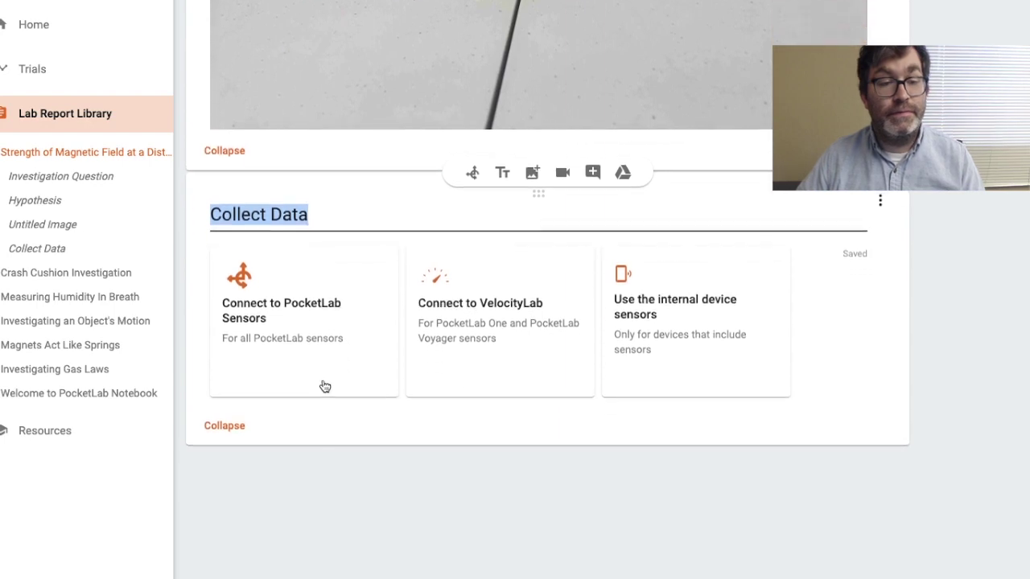
- Pair the Voyager sensor and record a magnetic field trial dipping near -4900 uT
click(318, 354)
click(218, 27)
click(366, 257)
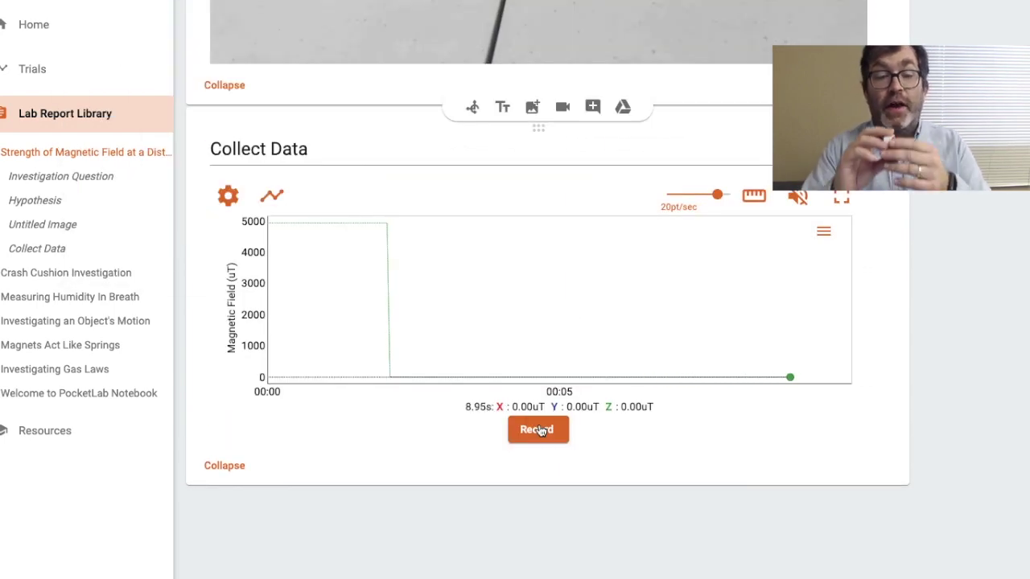
click(538, 430)
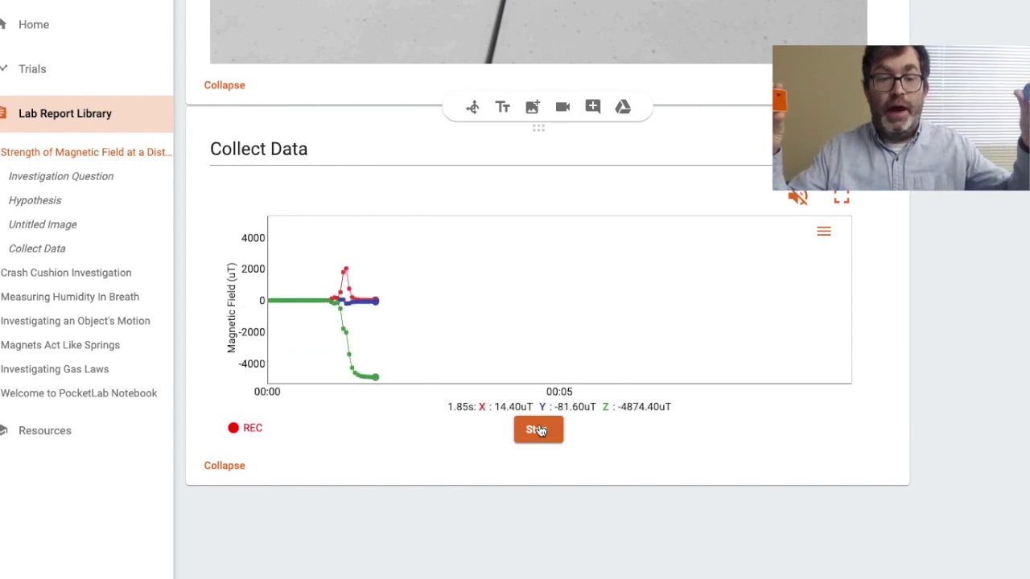
click(537, 430)
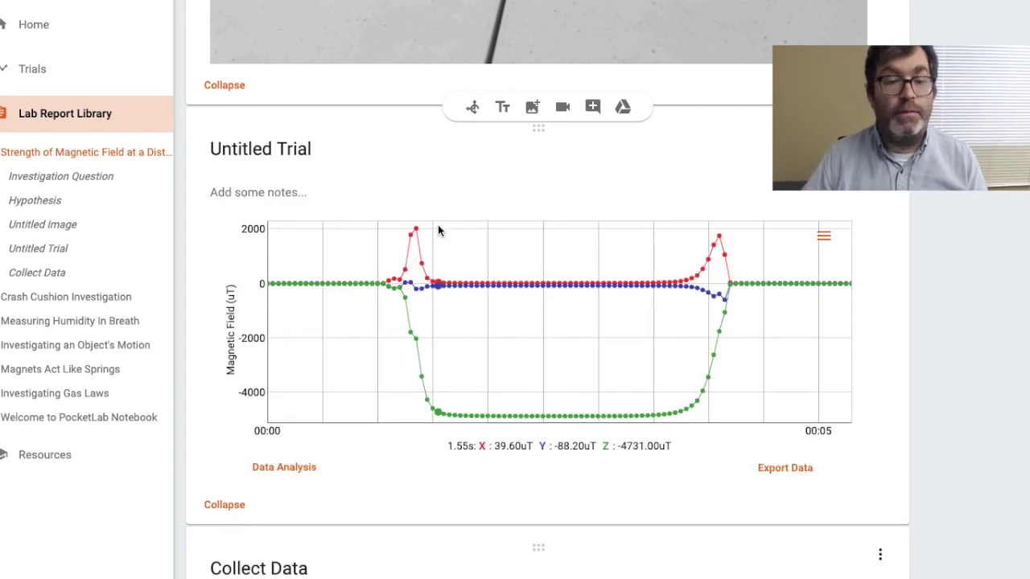
scroll(542, 358, down, 3)
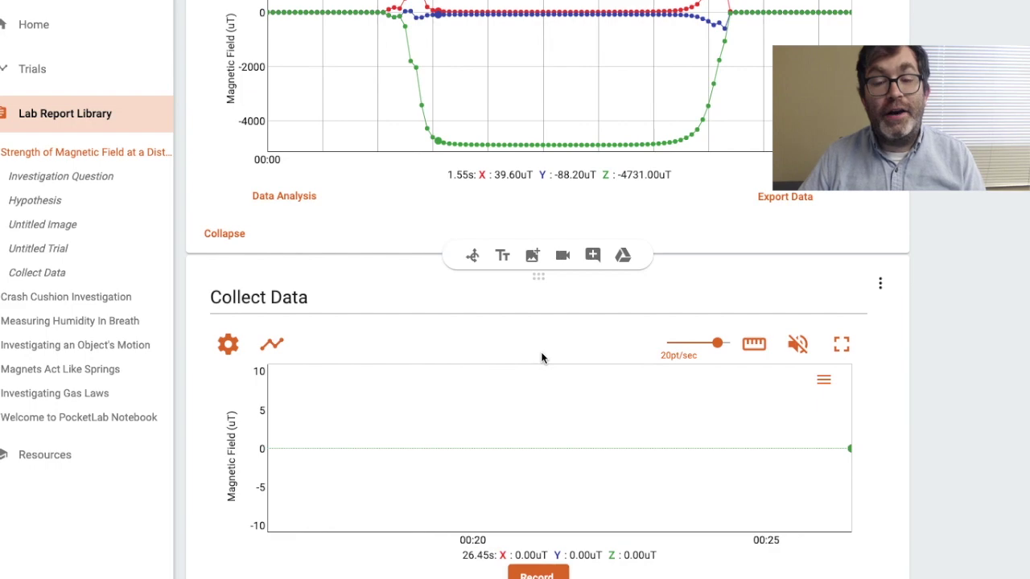
- Insert an empty Question block after the trial, dismissing the YouTube and Google Drive prompts
click(562, 256)
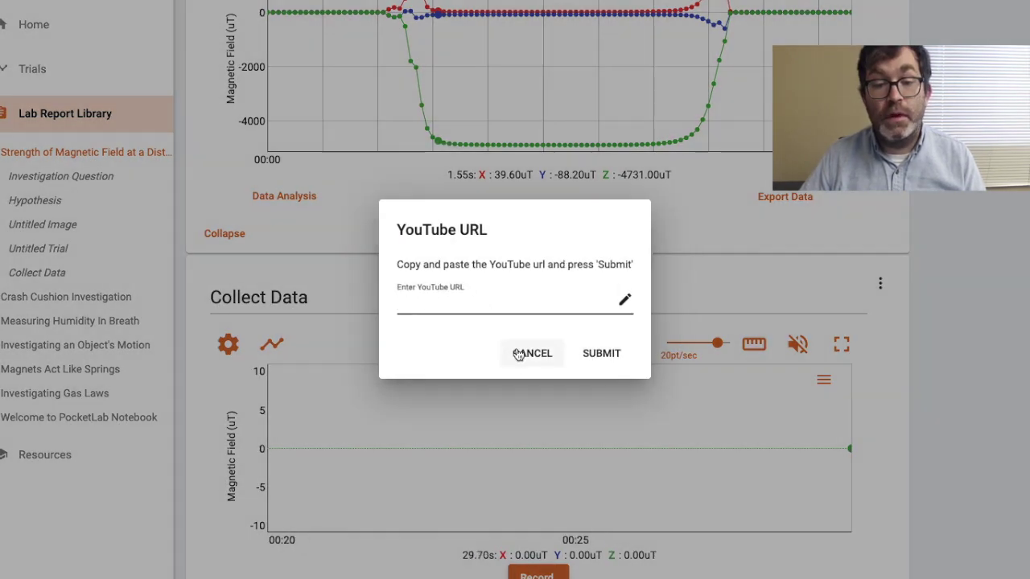
click(521, 351)
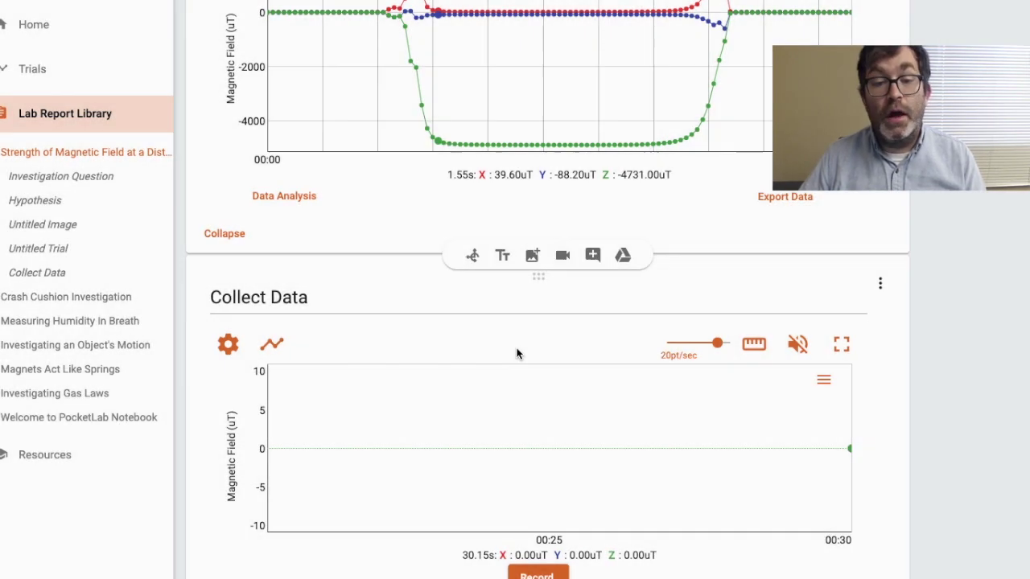
click(593, 256)
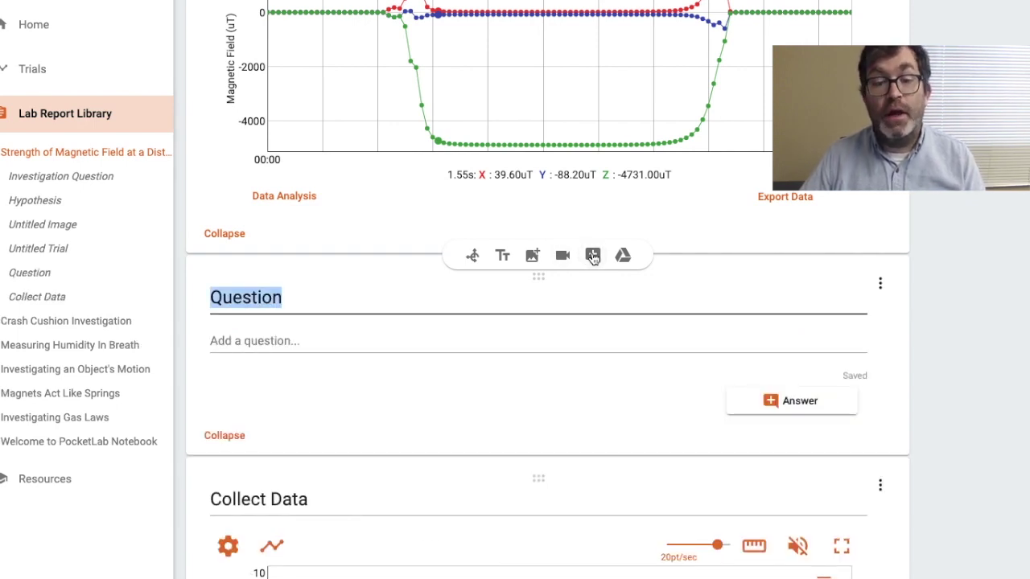
click(623, 256)
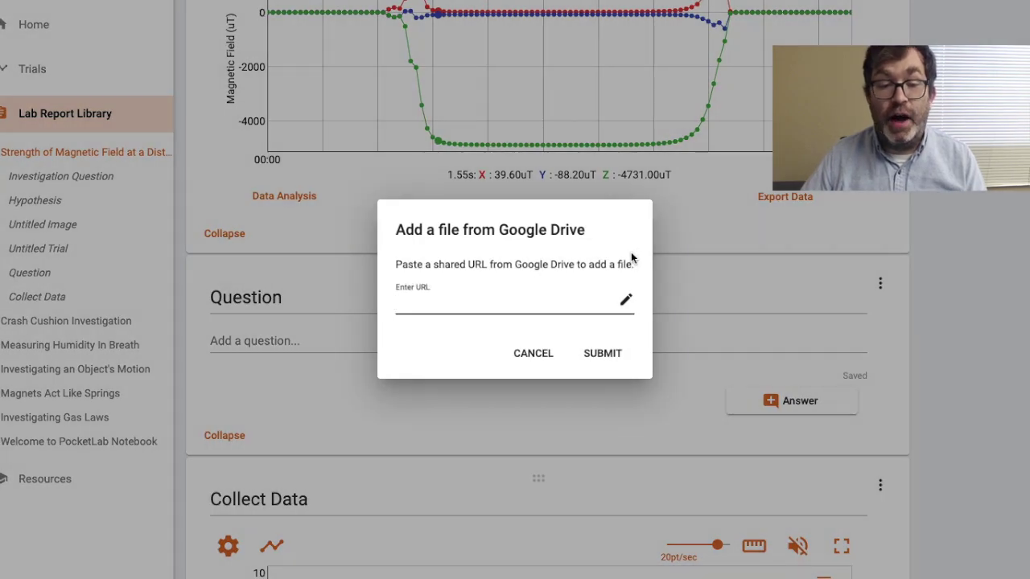
click(533, 353)
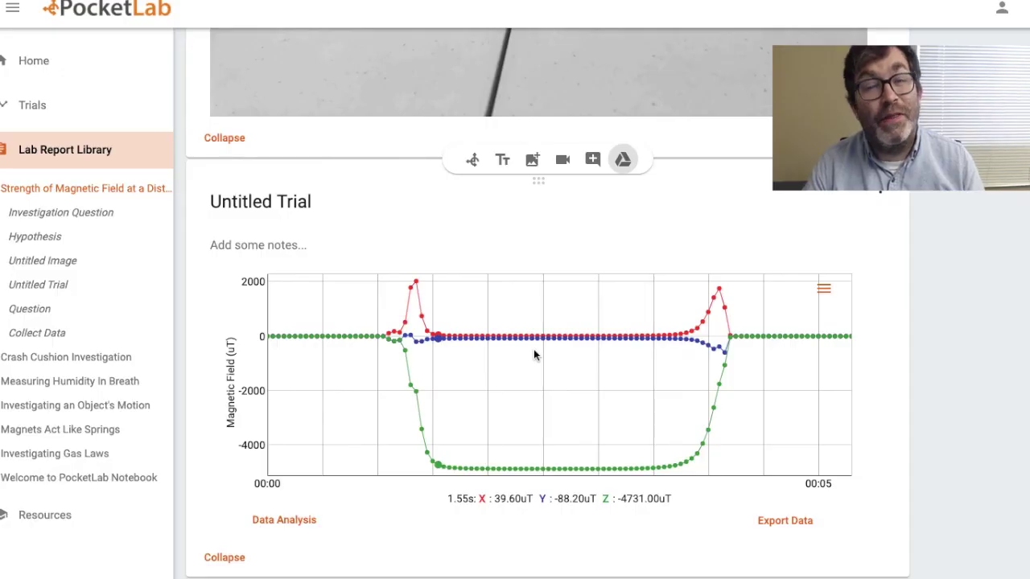